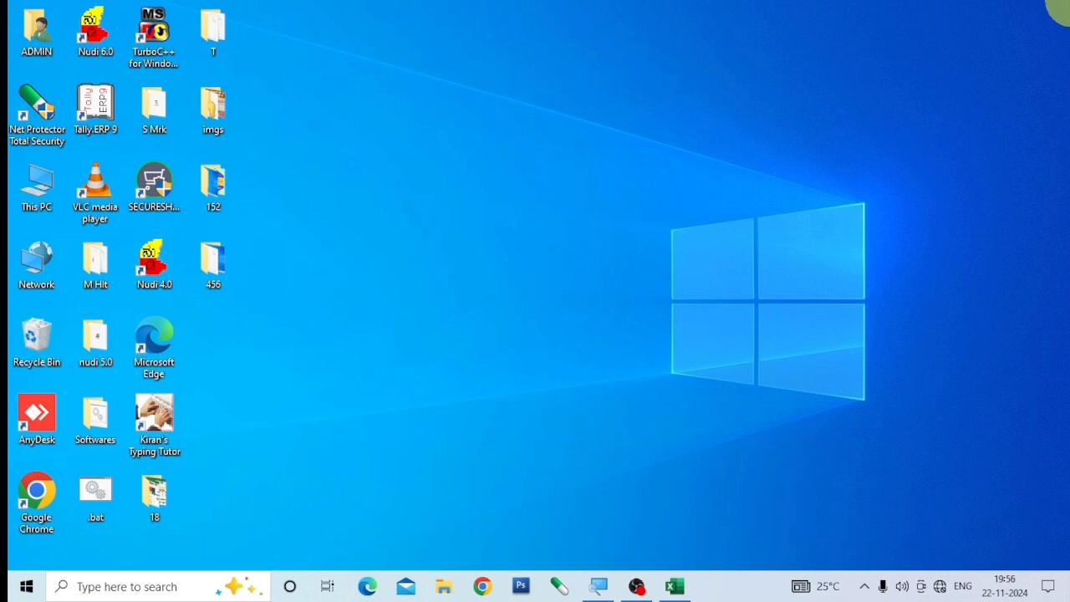
Switch to the Book1 workbook in Excel with the Above Average and Below Average student tables.
left_click(673, 588)
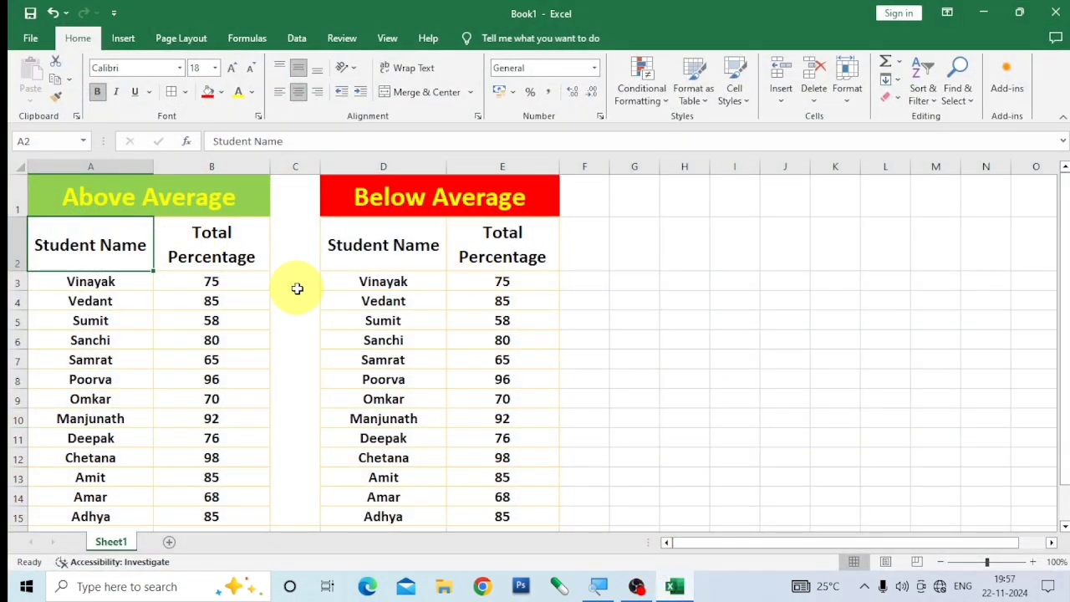
left_click(180, 193)
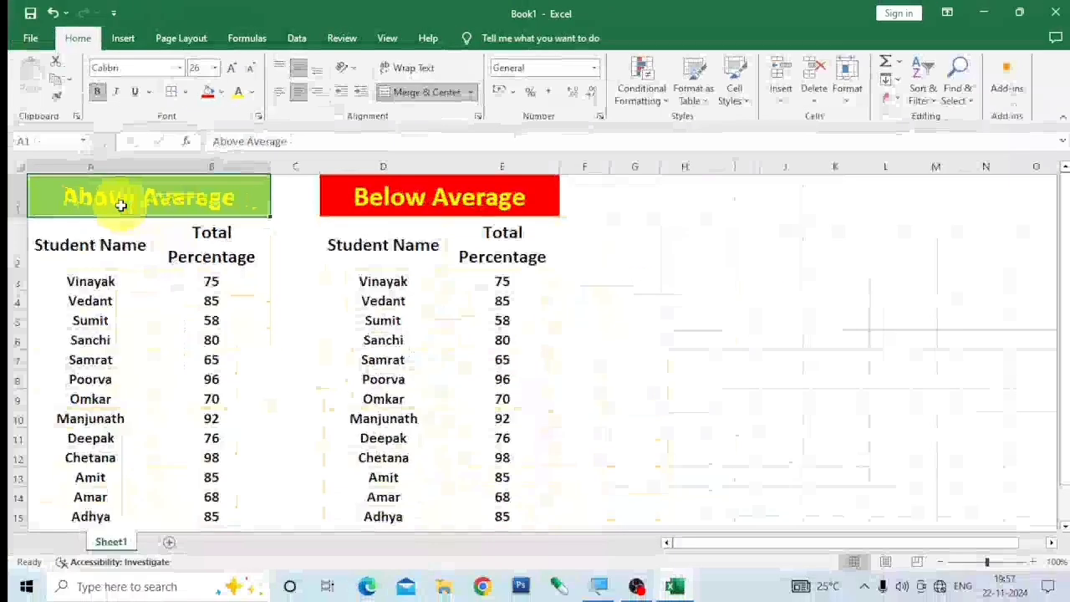
left_click(90, 264)
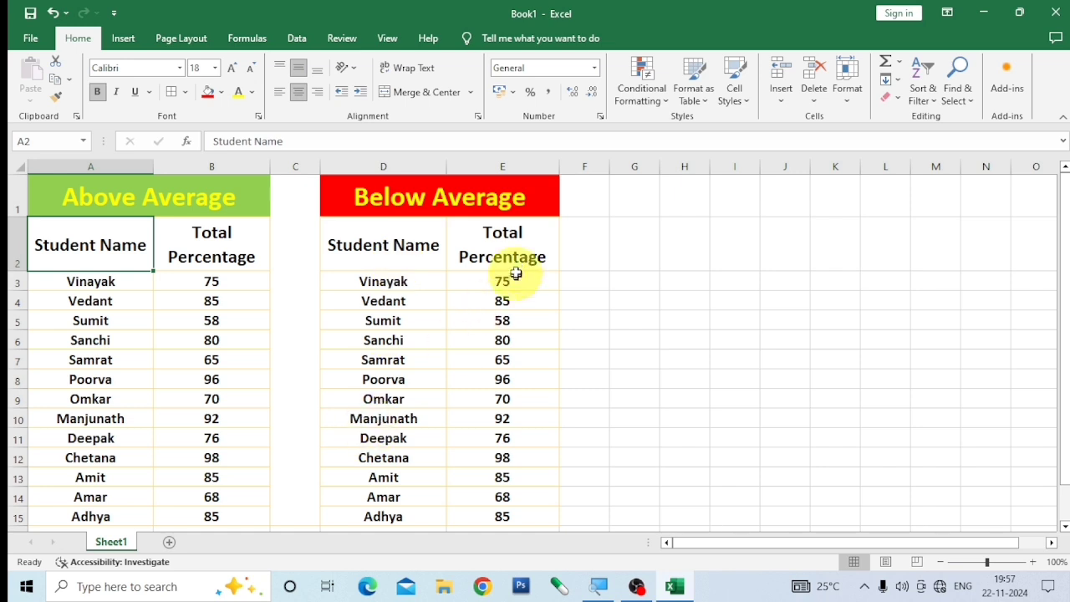
Start an Above Average conditional formatting rule on the Total Percentage values B3:B15 of the Above Average table.
left_click(231, 276)
scroll(231, 277, "down", 2)
scroll(231, 277, "up", 2)
key("ctrl+shift+Down")
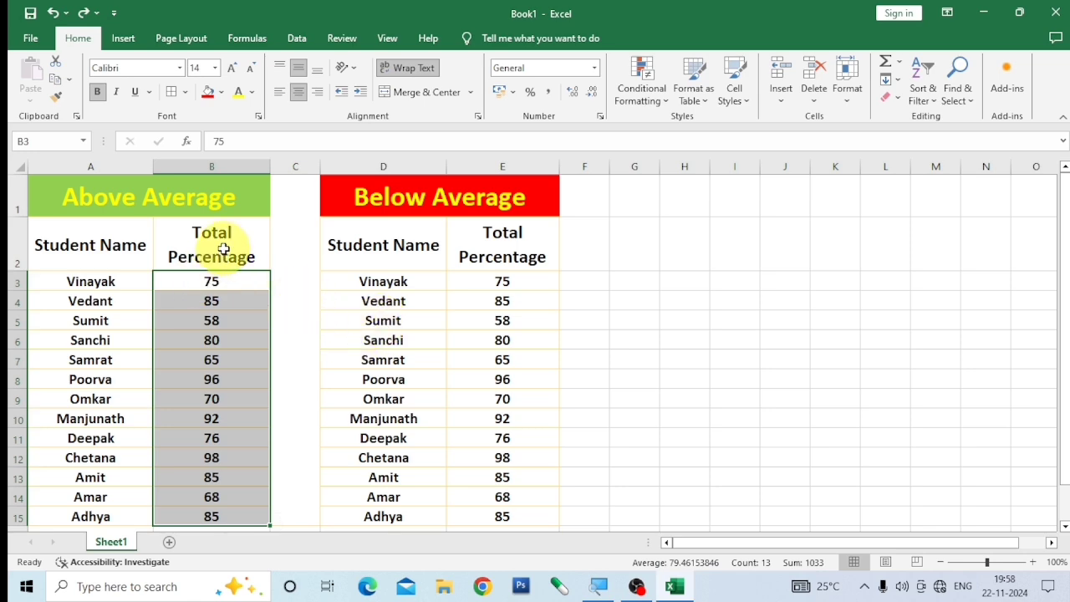
scroll(230, 272, "down", 2)
scroll(230, 276, "up", 2)
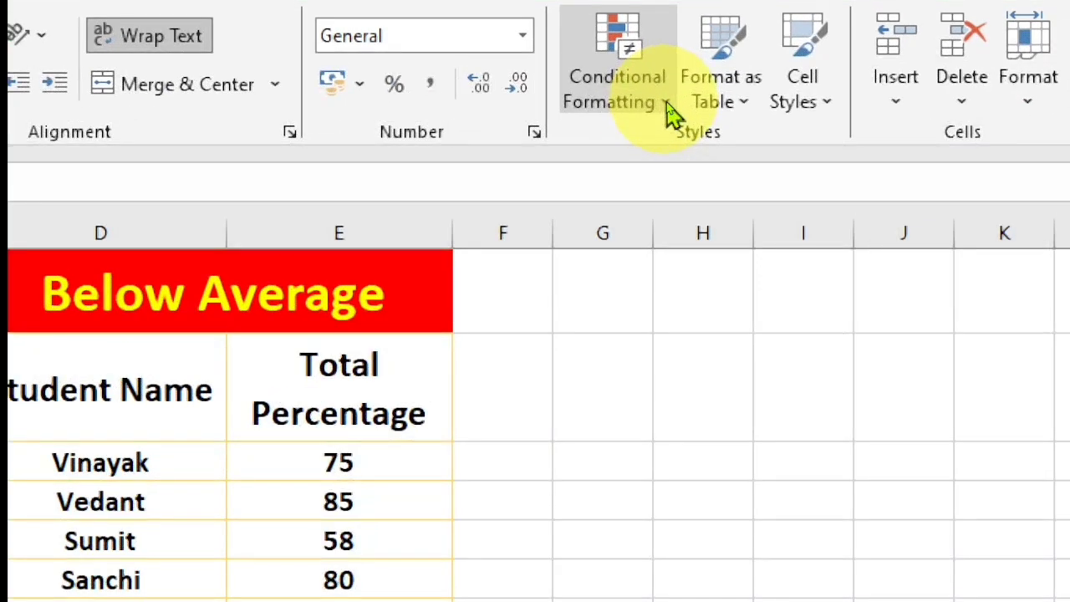
left_click(672, 109)
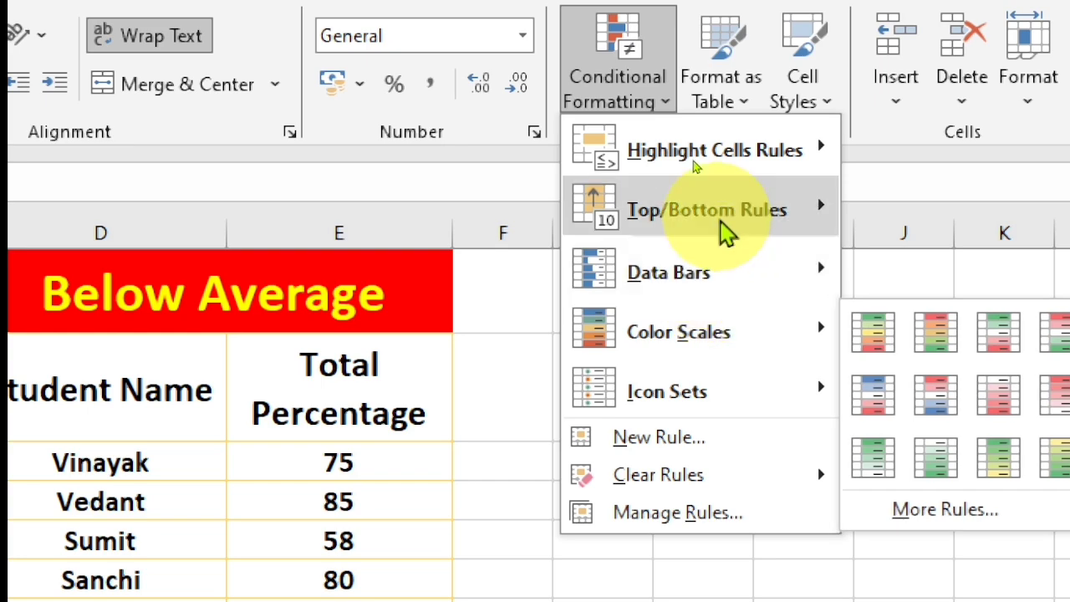
mouse_move(715, 205)
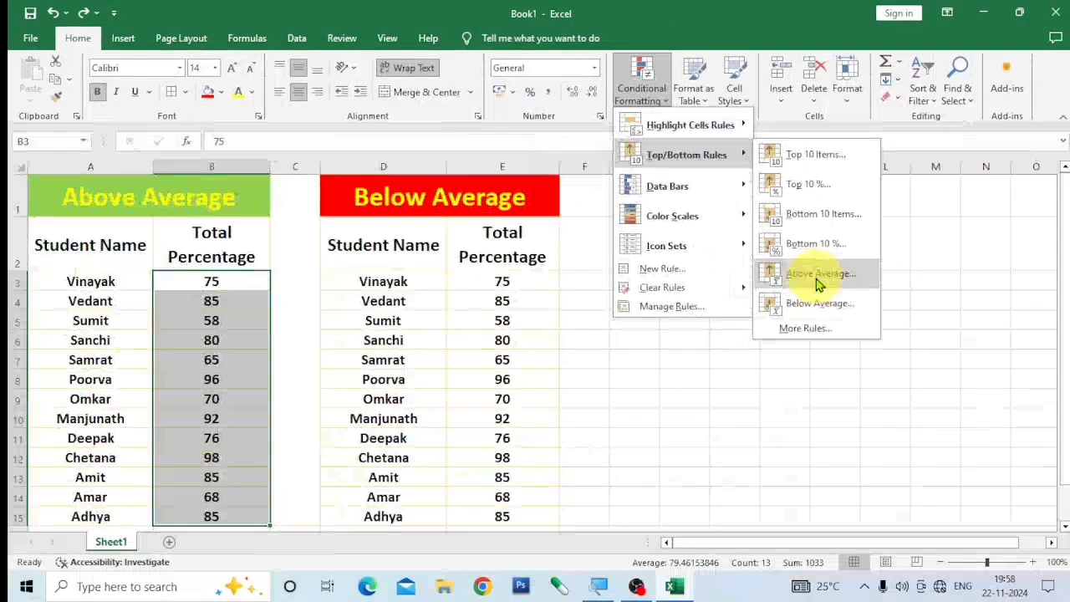
left_click(969, 468)
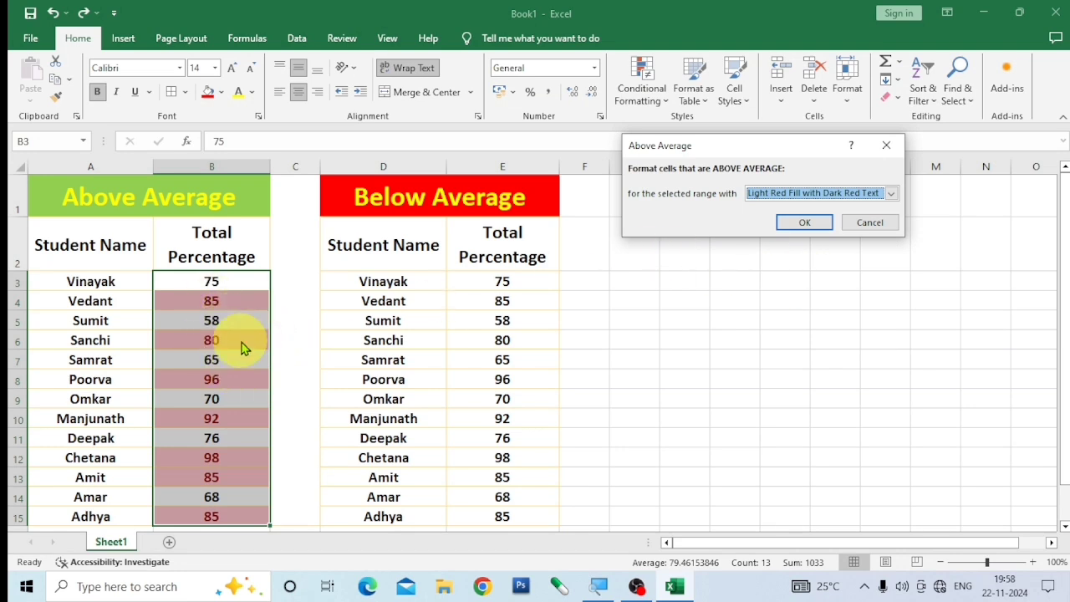
Give the above-average rule a custom format with light green font color and apply it to B3:B15.
left_click(891, 193)
left_click(854, 228)
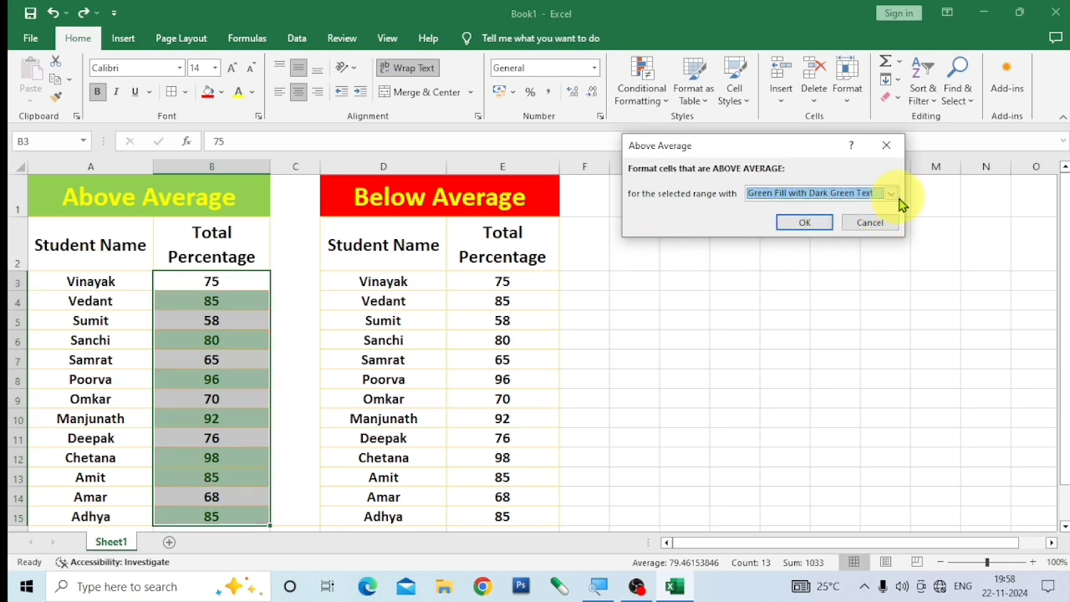
left_click(891, 199)
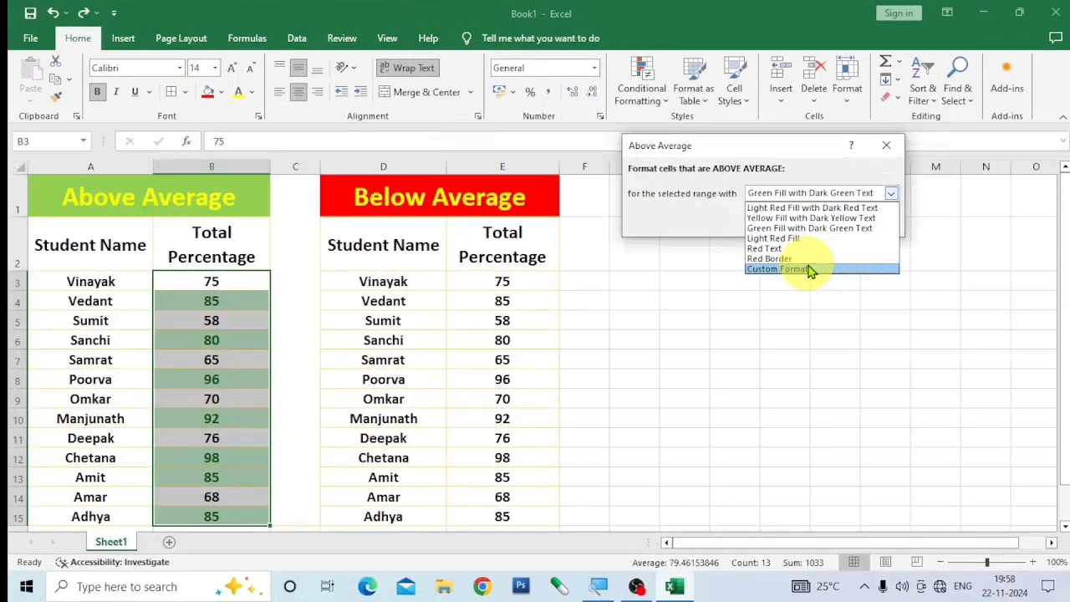
left_click(809, 270)
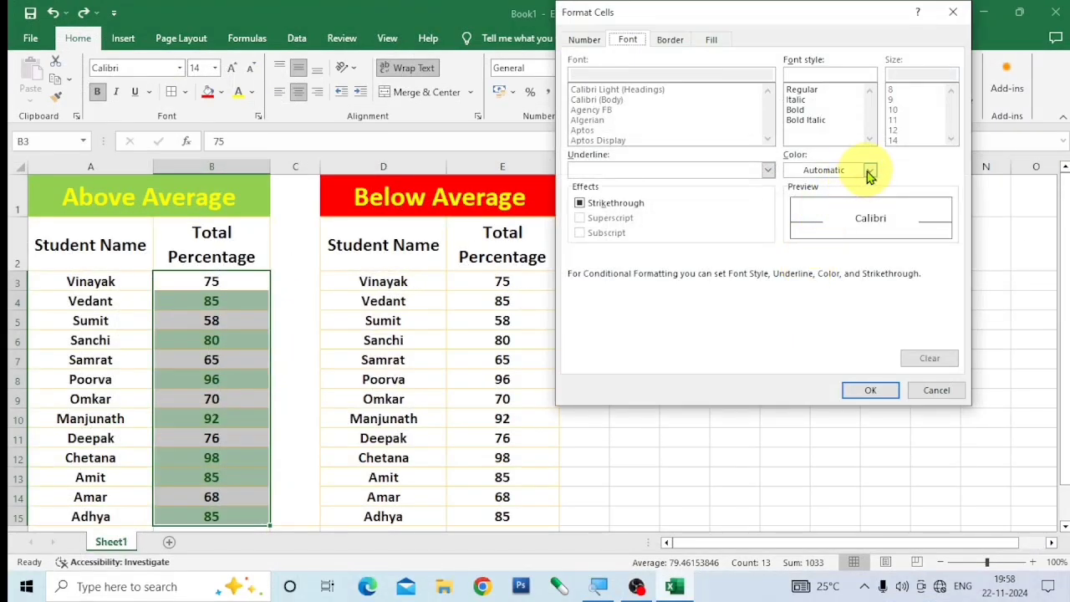
left_click(869, 172)
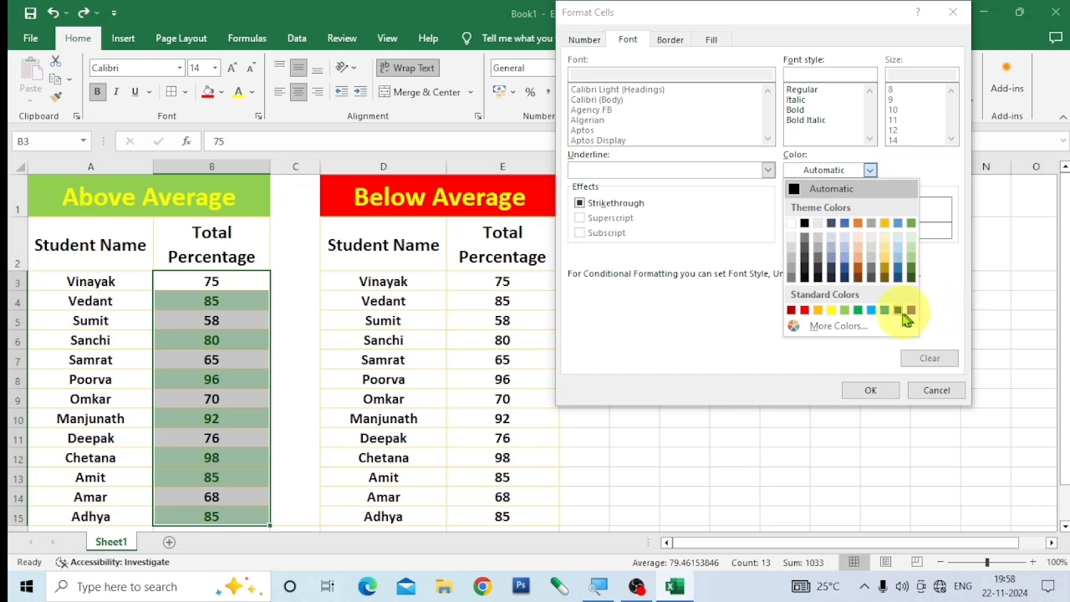
left_click(846, 310)
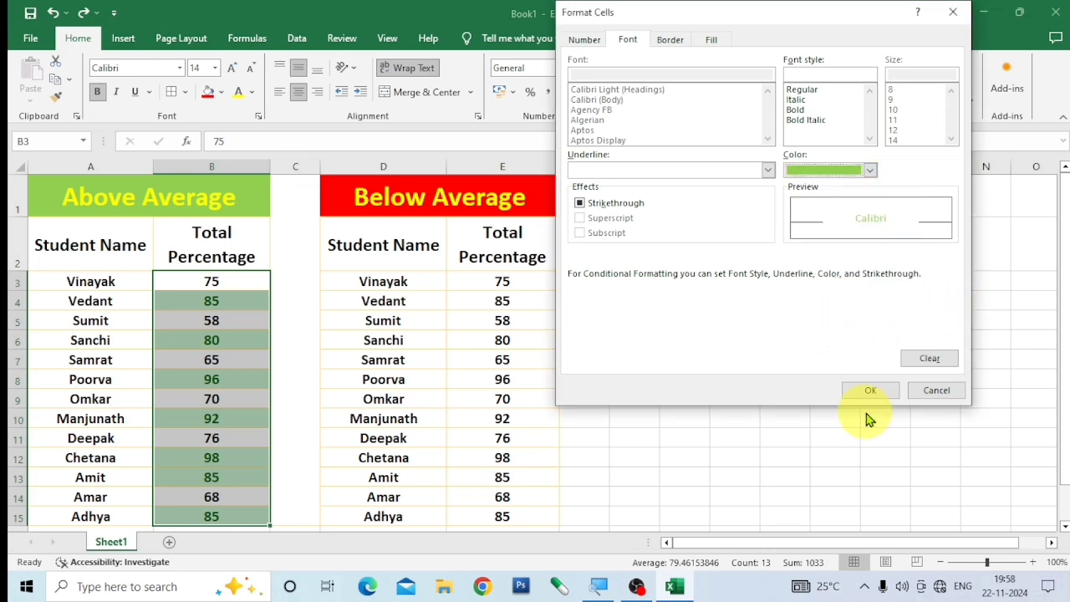
left_click(871, 393)
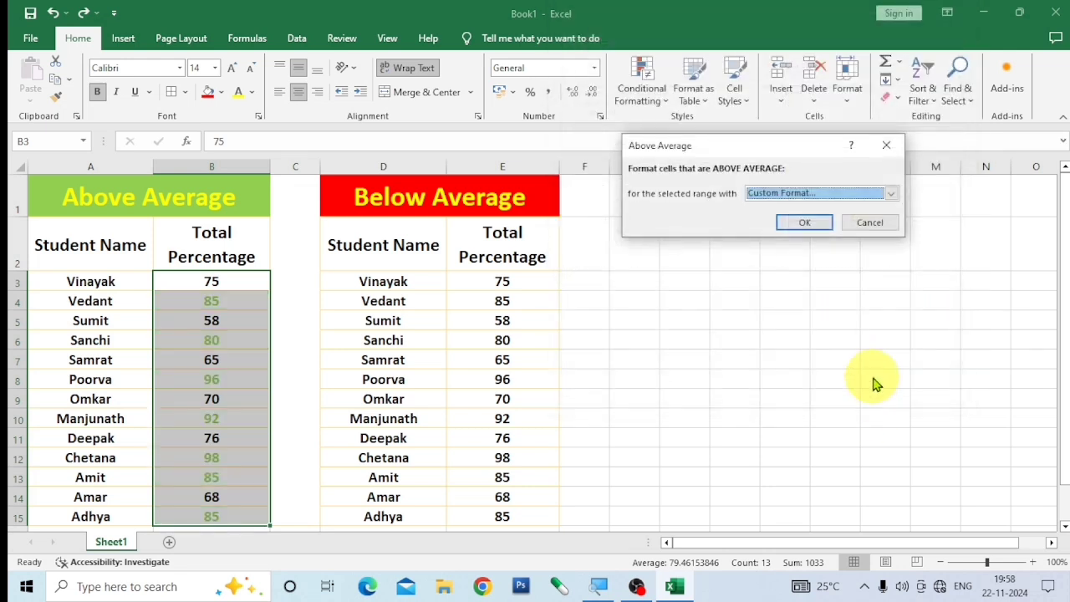
left_click(804, 223)
left_click(249, 320)
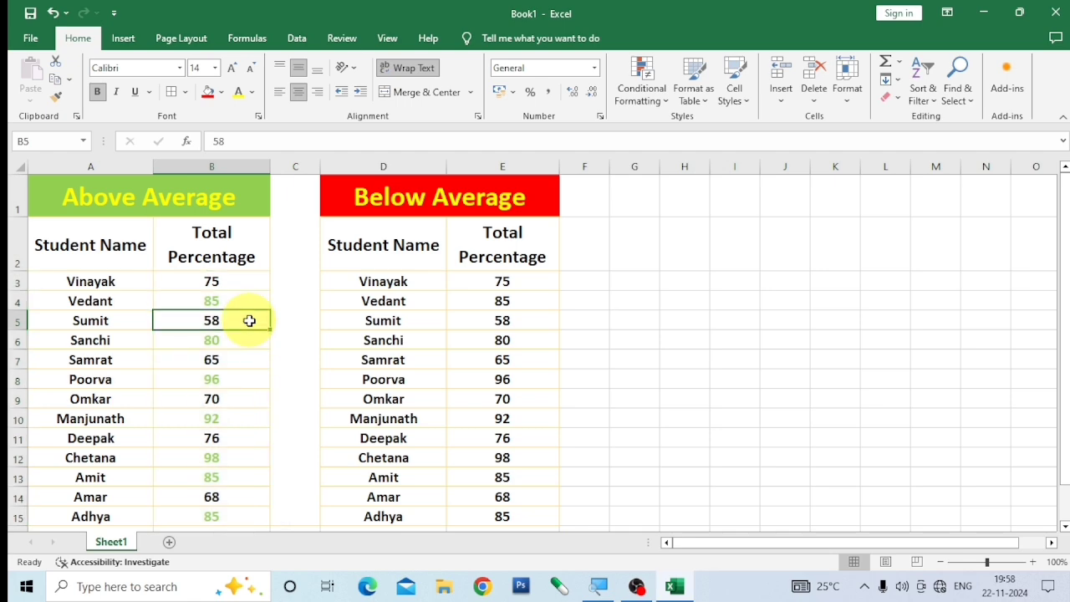
Examine which Total Percentage values in column B are formatted by the above-average rule.
scroll(244, 297, "down", 1)
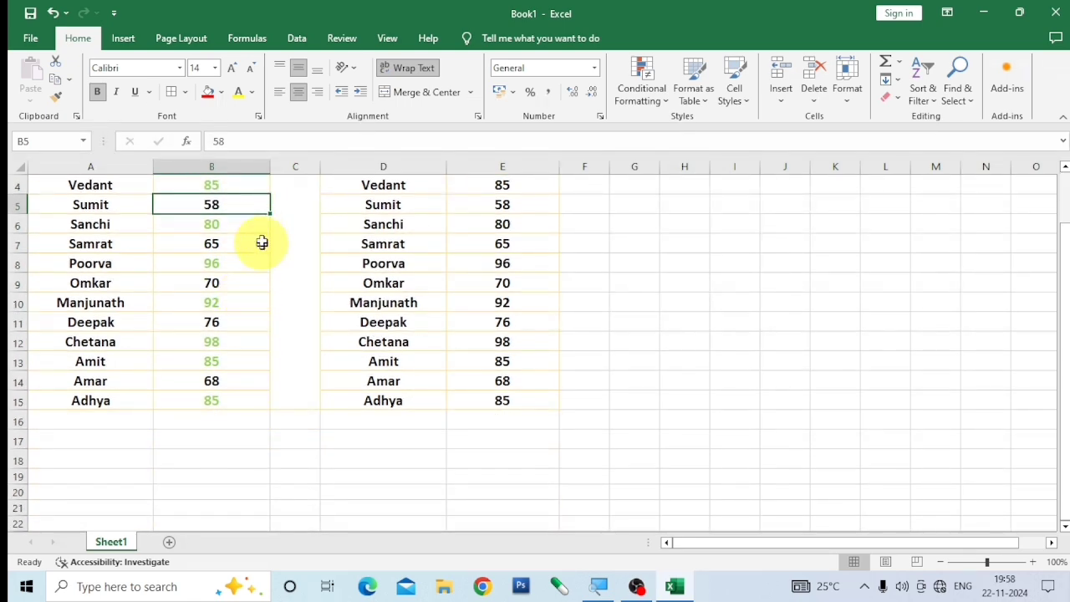
scroll(262, 242, "up", 1)
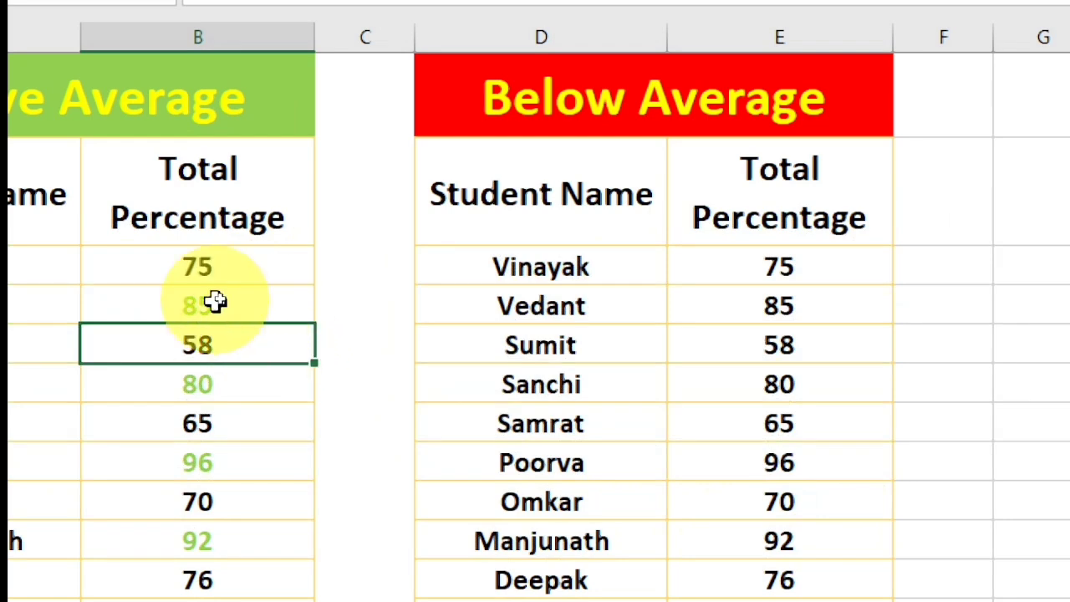
left_click(221, 300)
left_click(215, 386)
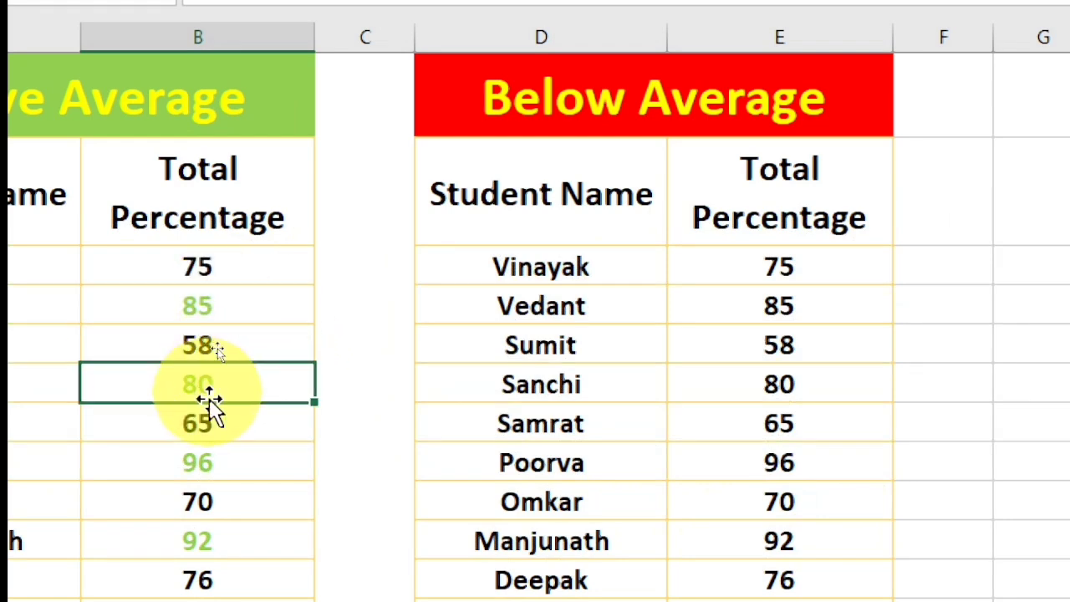
left_click(215, 463)
left_click(226, 537)
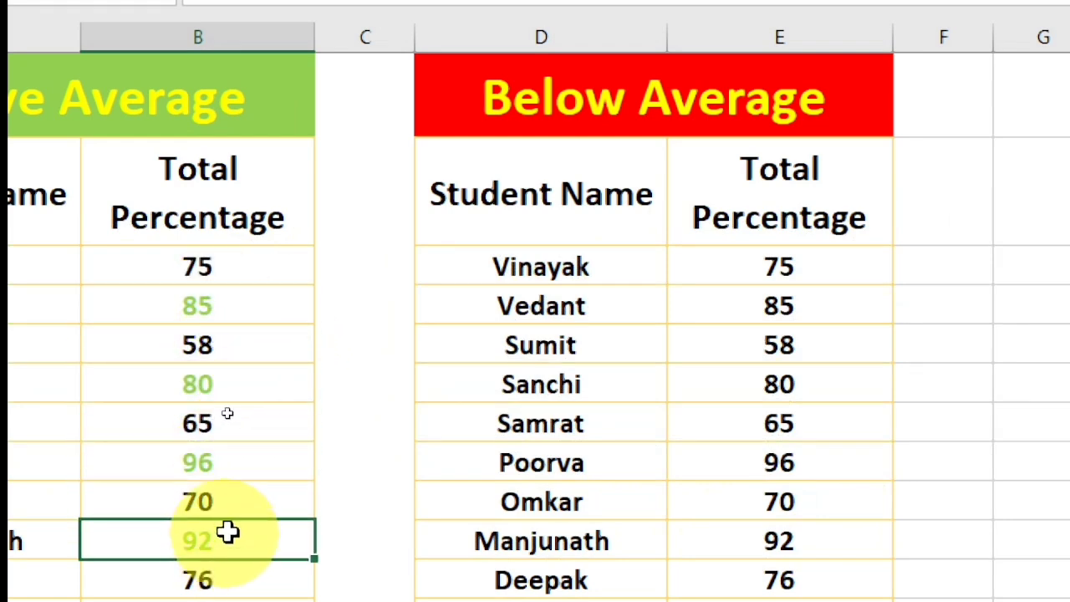
scroll(234, 527, "down", 3)
left_click(237, 270)
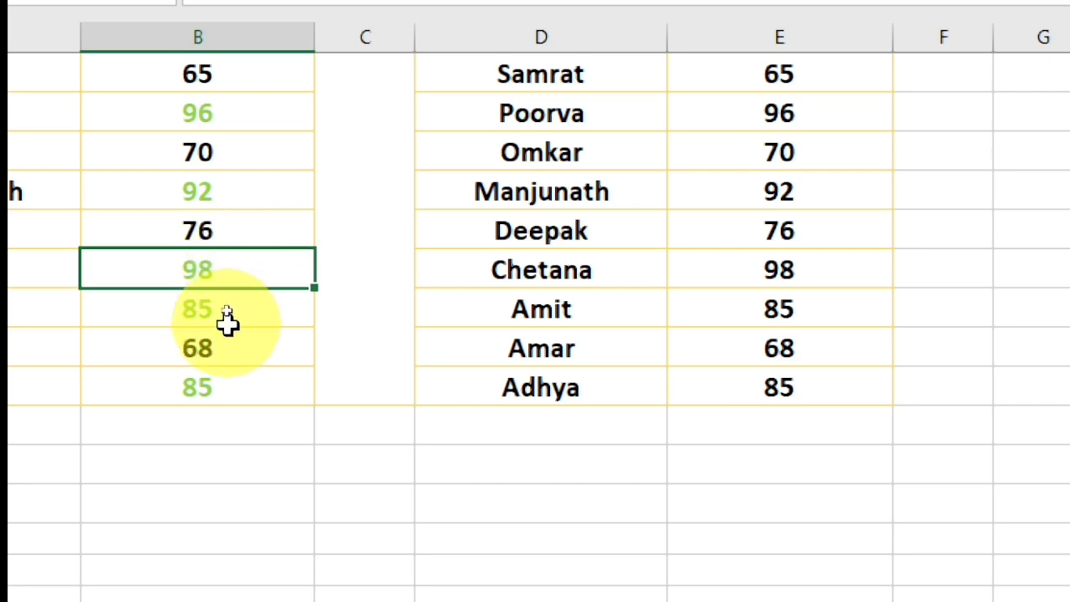
left_click(227, 305)
left_click(217, 380)
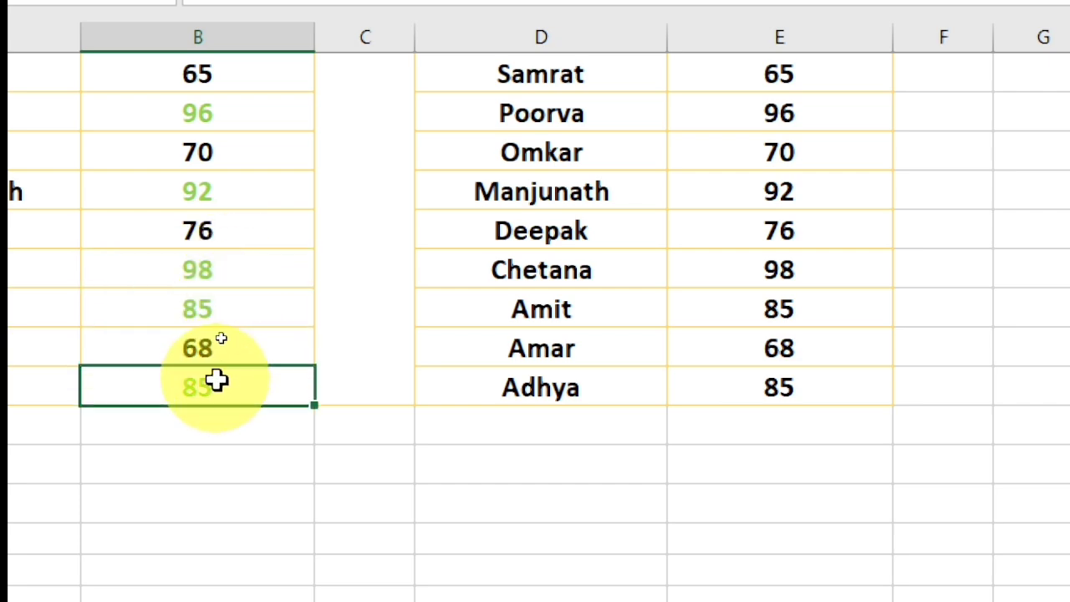
scroll(215, 381, "up", 3)
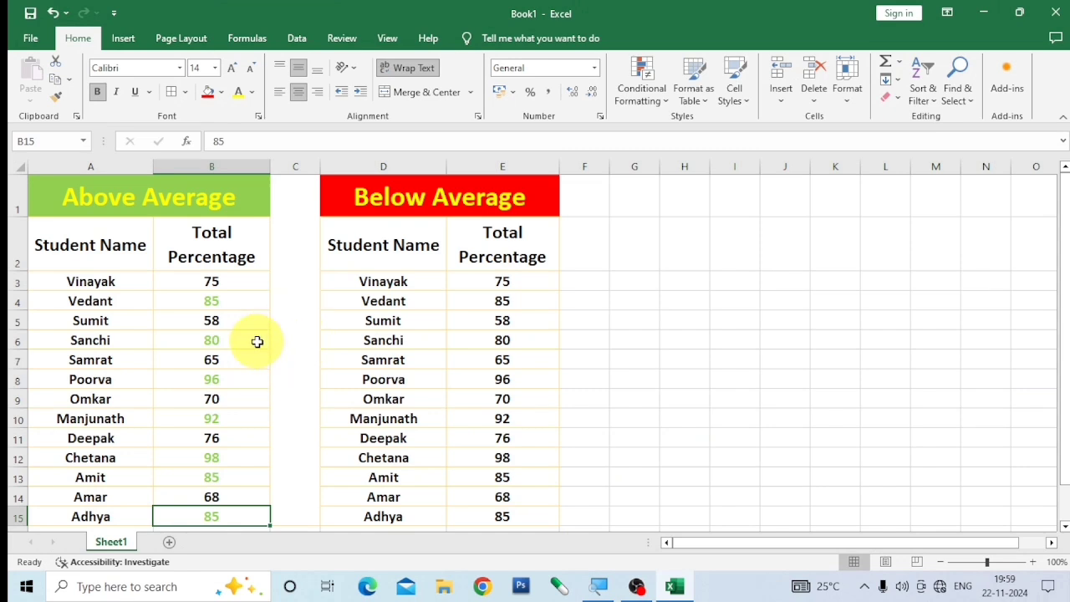
Start a Below Average conditional formatting rule on the Total Percentage values E3:E15 of the Below Average table.
left_click(509, 276)
scroll(509, 277, "down", 2)
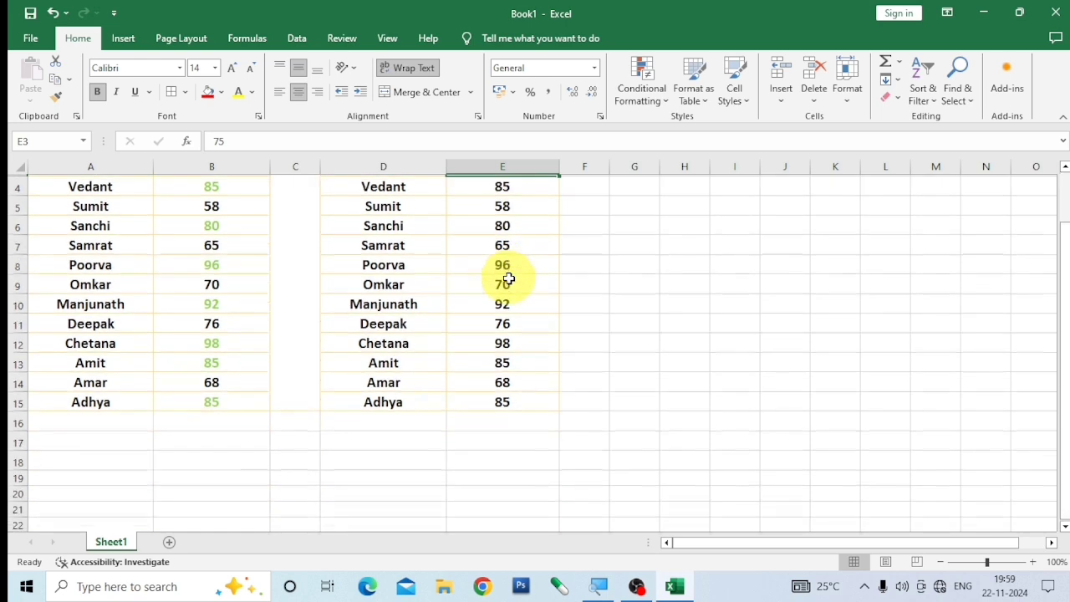
left_click(512, 339, "shift")
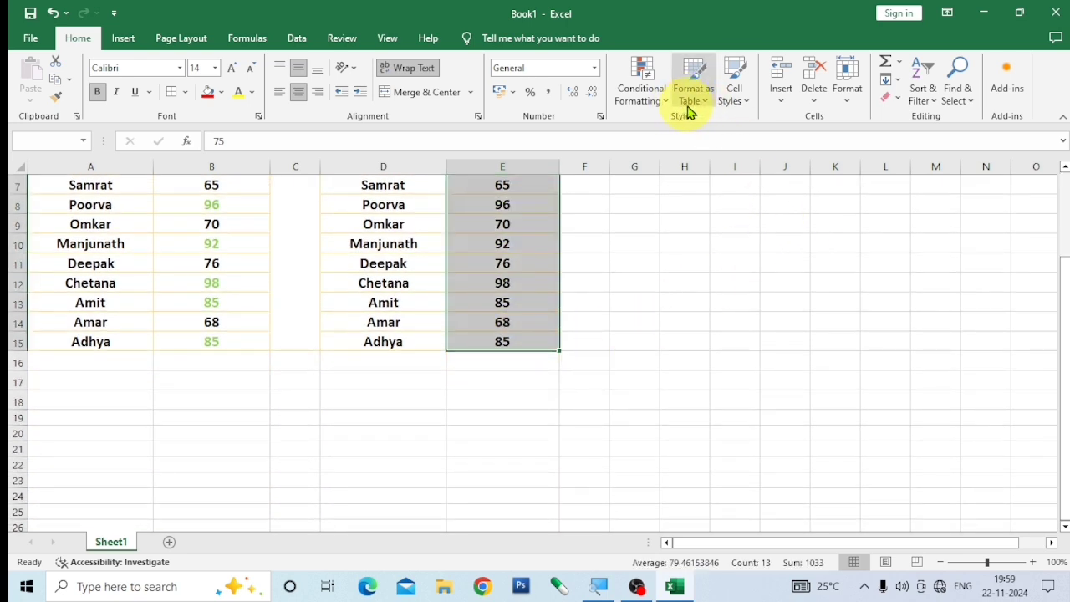
left_click(641, 94)
mouse_move(686, 155)
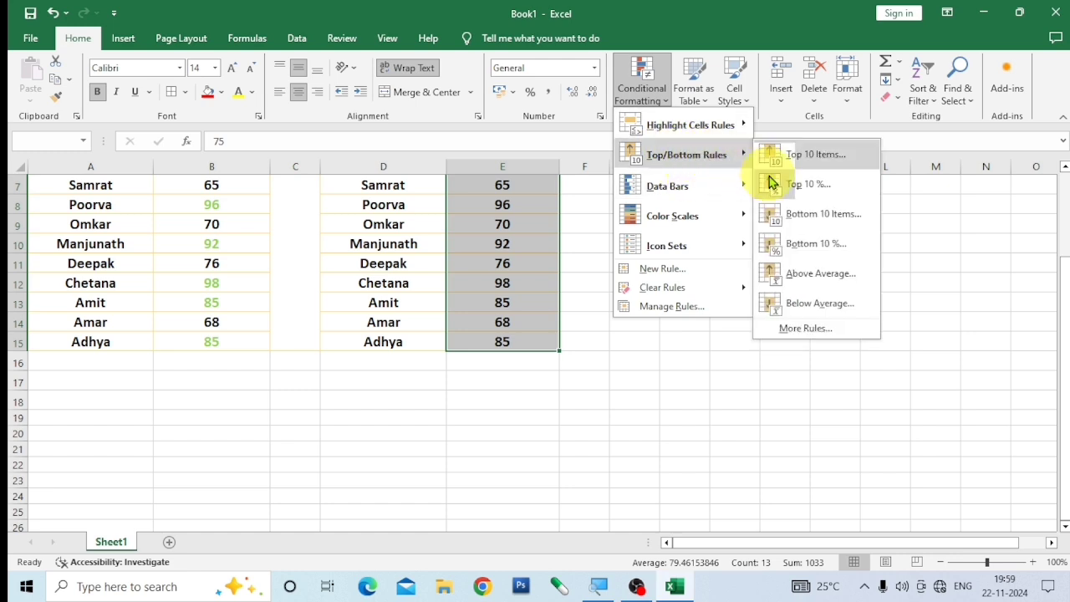
left_click(806, 305)
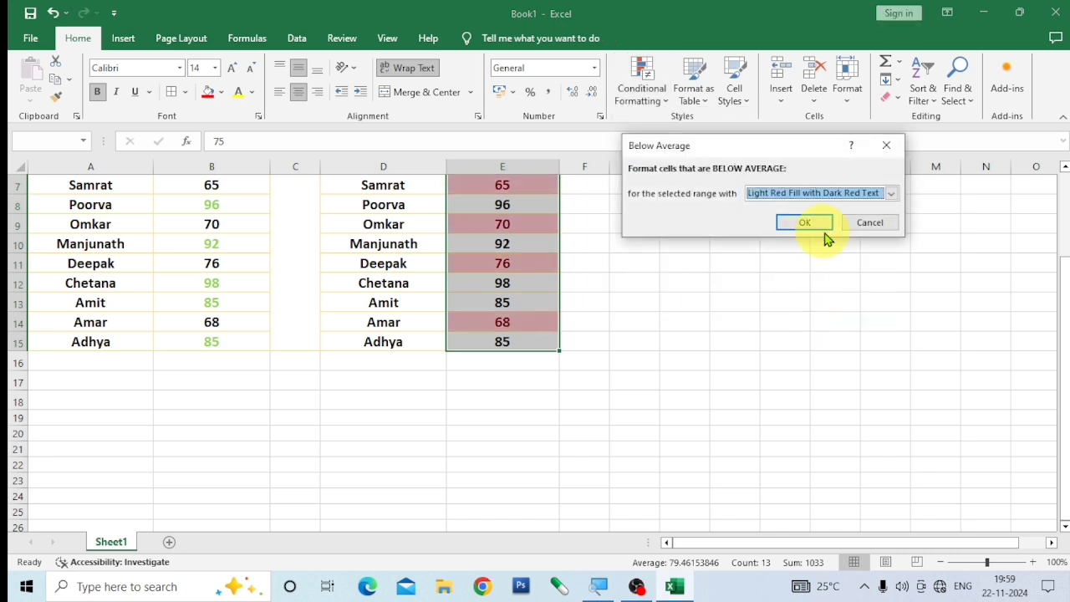
Give the below-average rule a custom format with red font color and apply it to E3:E15.
left_click(888, 195)
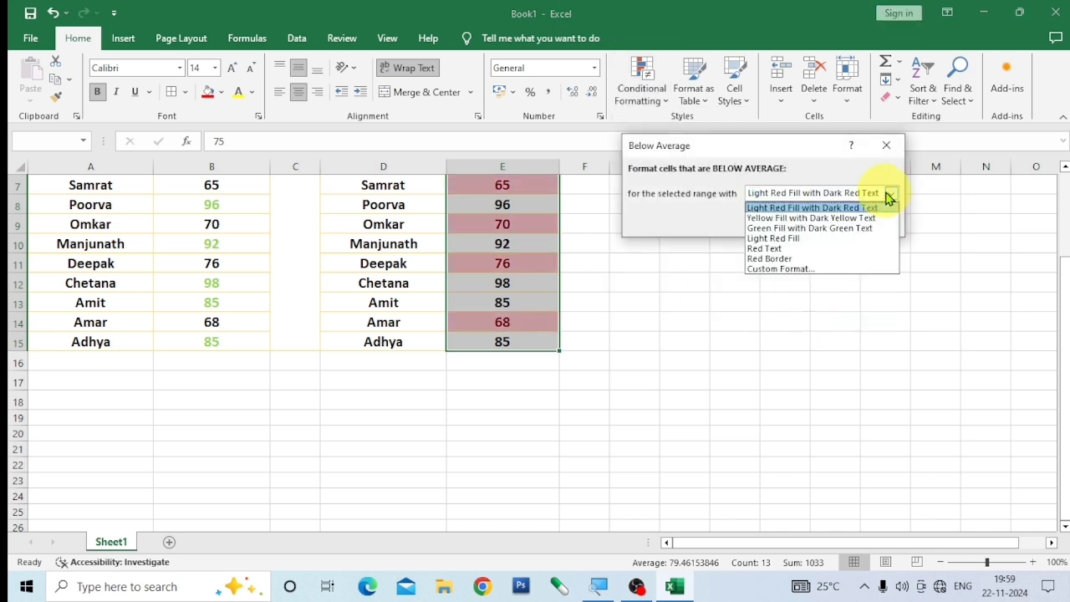
left_click(812, 269)
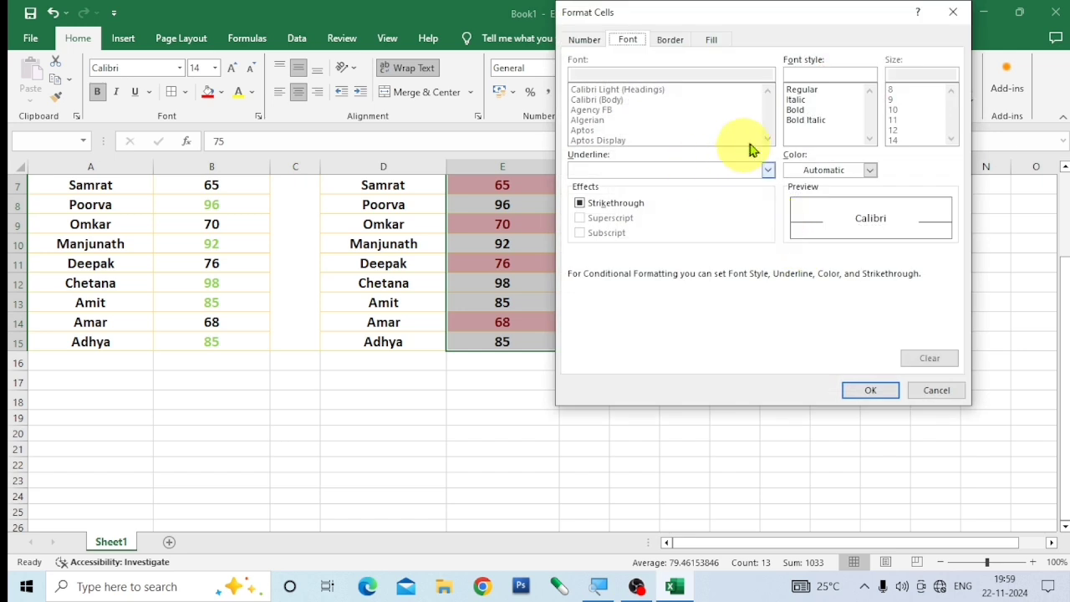
left_click(870, 171)
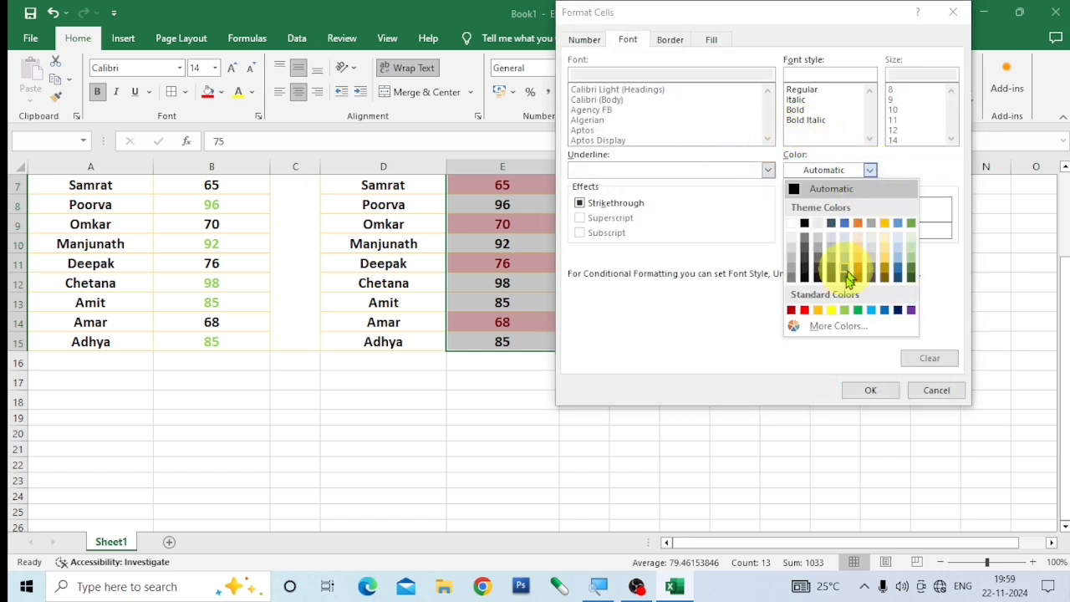
left_click(807, 311)
left_click(875, 389)
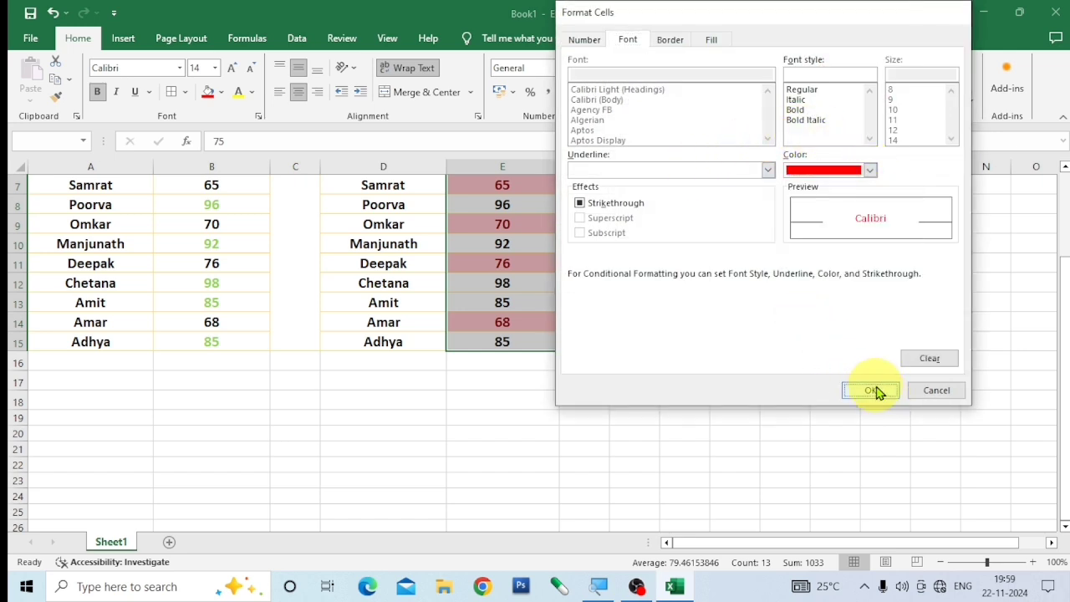
left_click(804, 224)
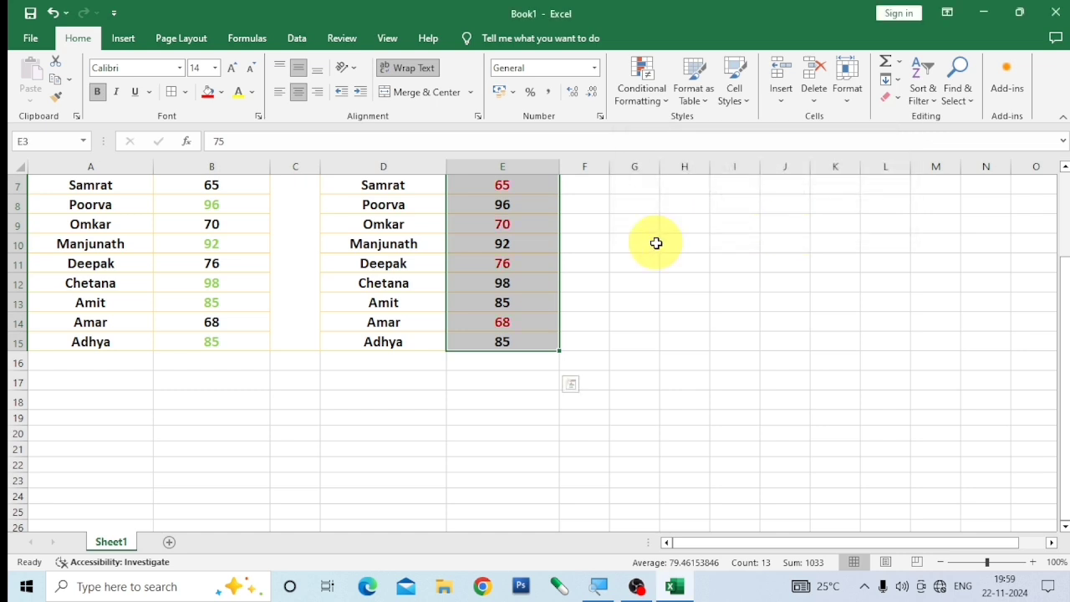
Examine which Total Percentage values in column E are formatted by the below-average rule.
scroll(627, 255, "up", 2)
left_click(533, 340)
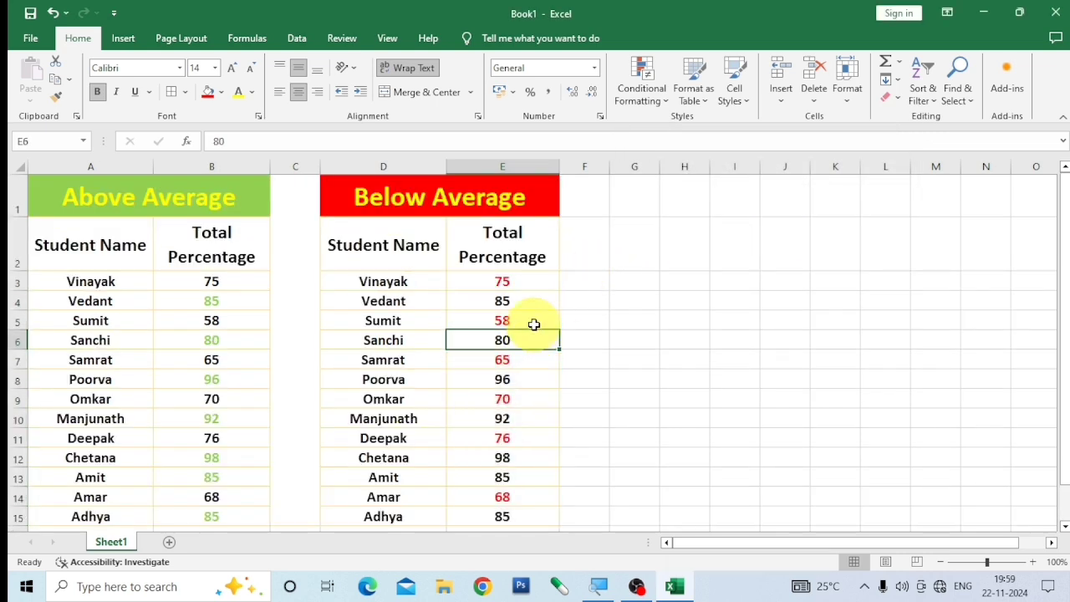
left_click(528, 282)
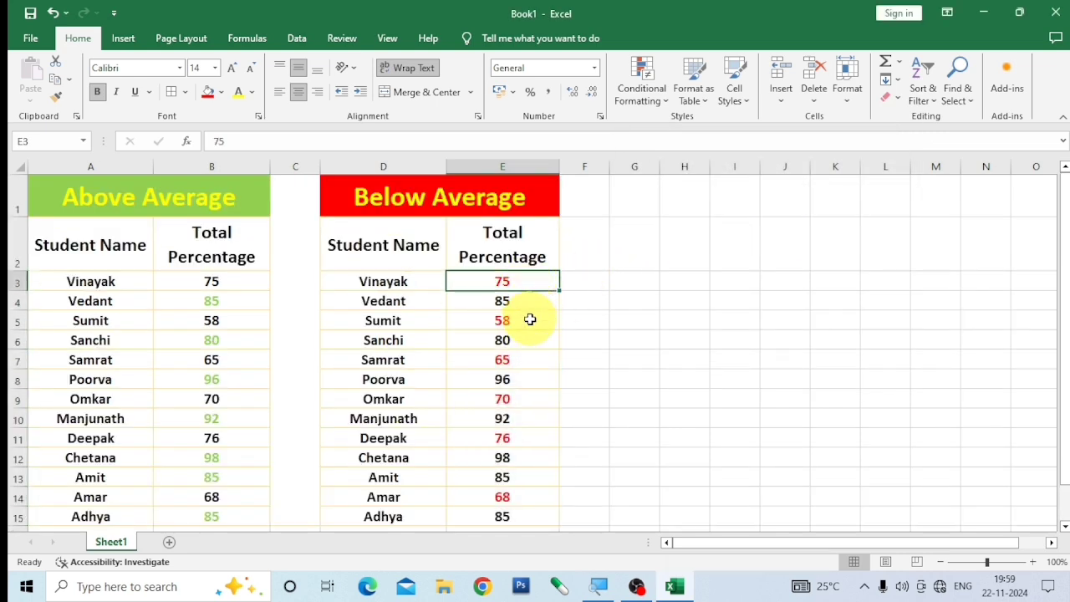
left_click(530, 319)
left_click(534, 358)
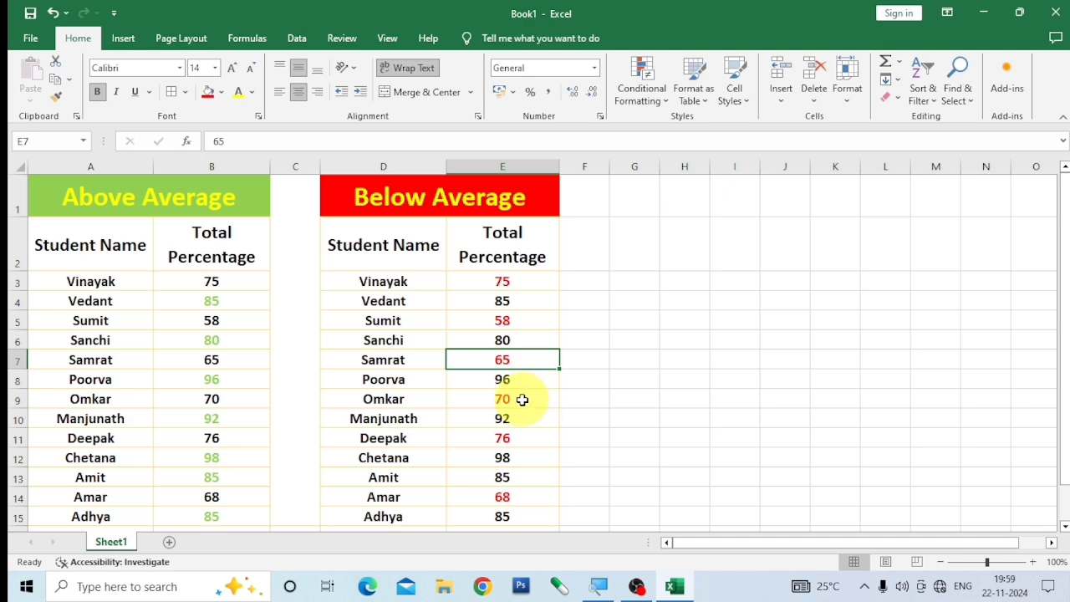
left_click(525, 399)
left_click(538, 436)
scroll(544, 452, "down", 1)
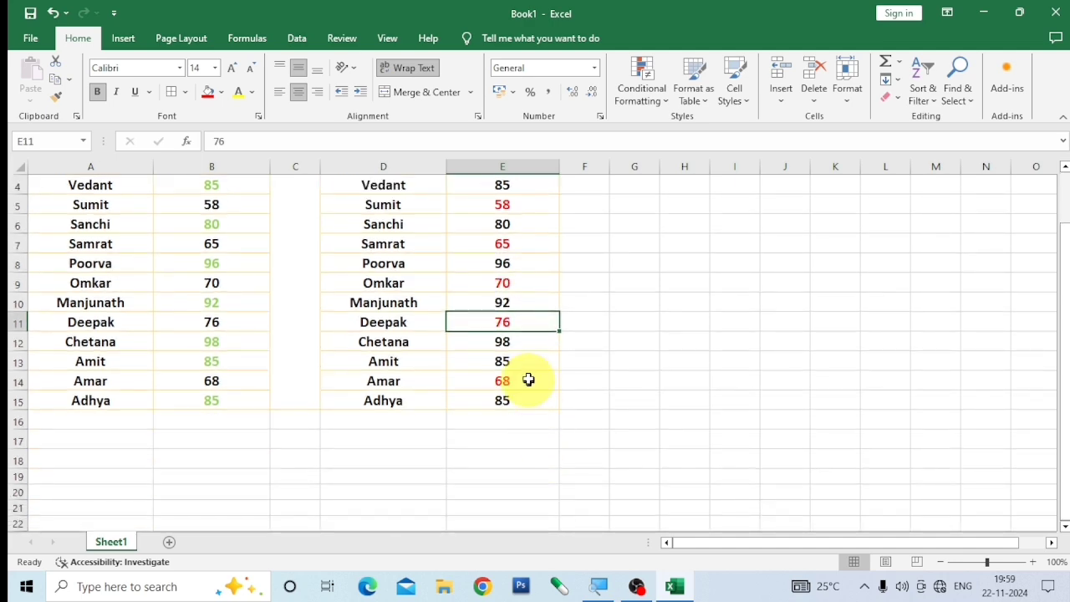
left_click(530, 376)
scroll(530, 372, "up", 1)
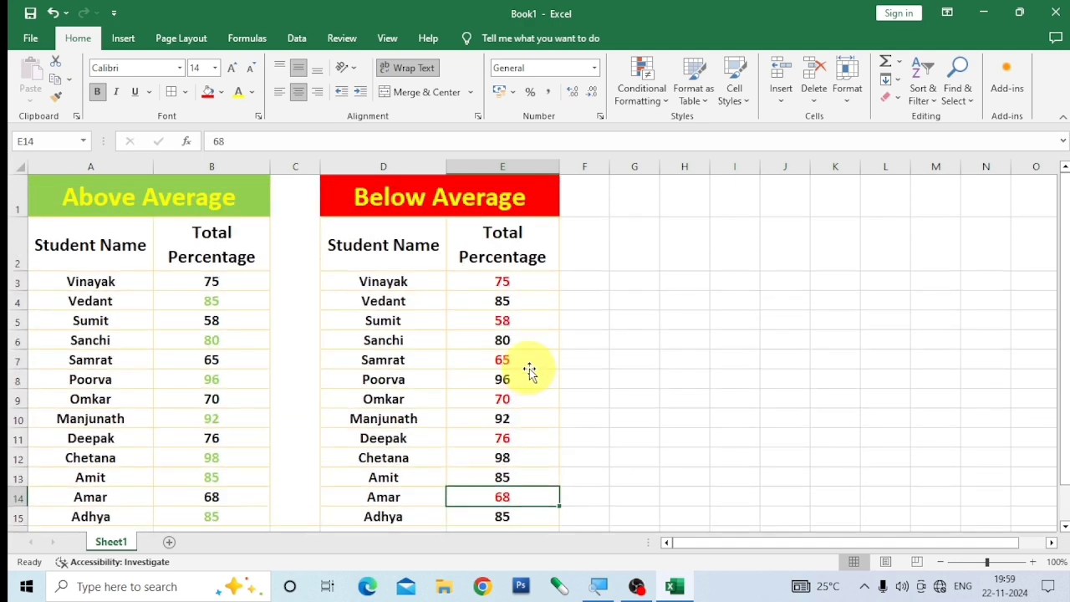